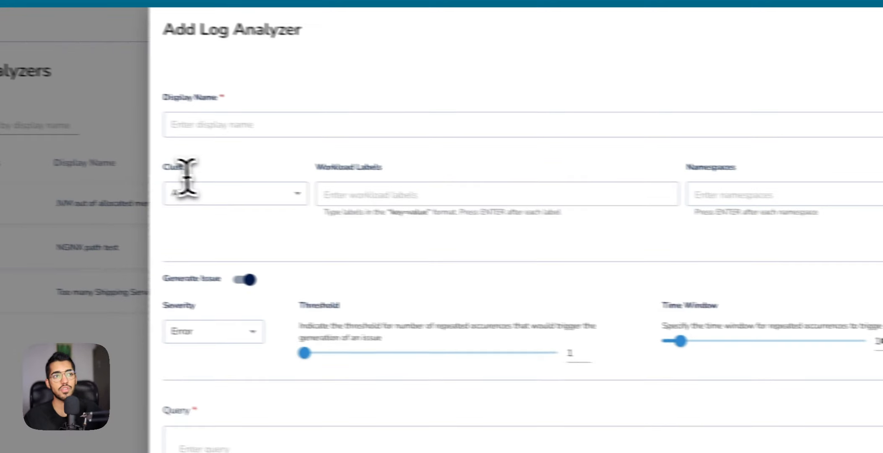
Step: Review the cluster, workload label, namespace and issue-generation fields in the new log analyzer form
drag(34, 173, 79, 178)
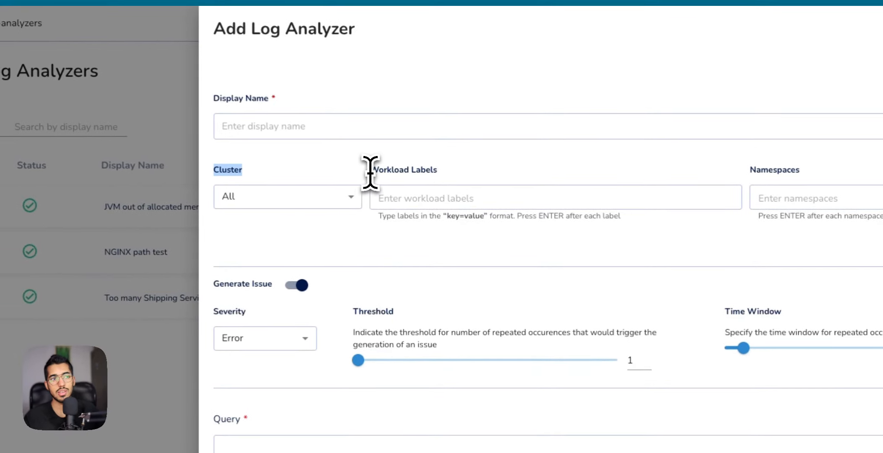
drag(367, 169, 460, 175)
click(470, 175)
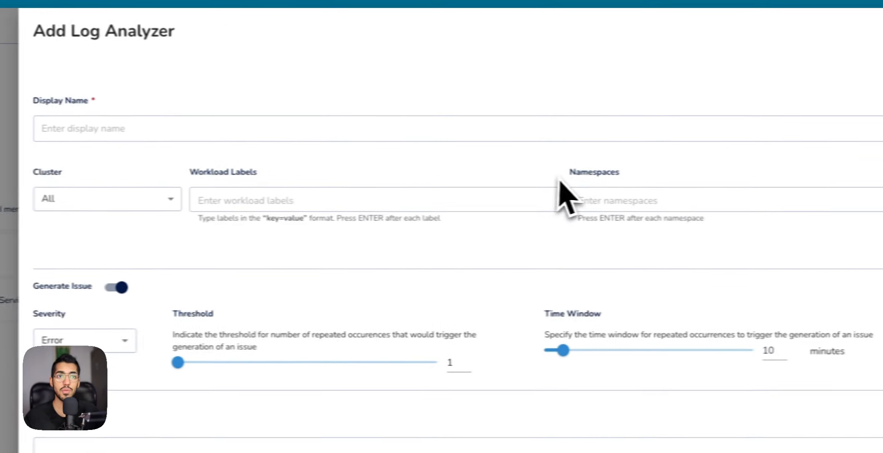
drag(566, 173, 629, 186)
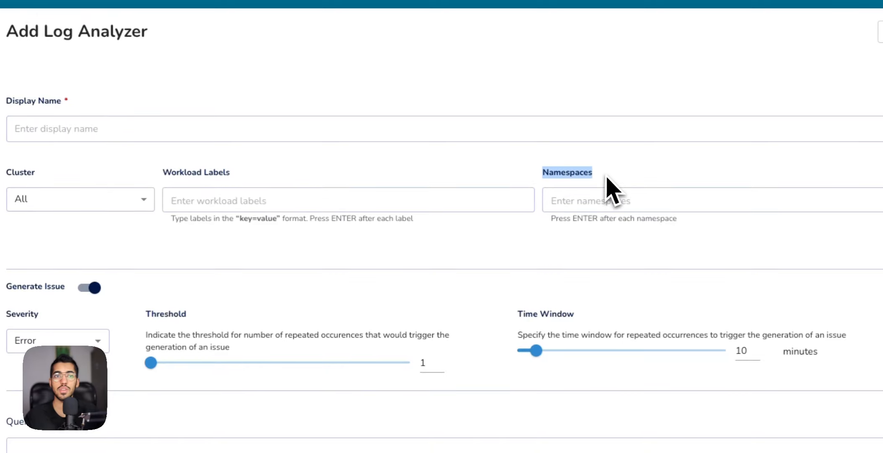
click(640, 194)
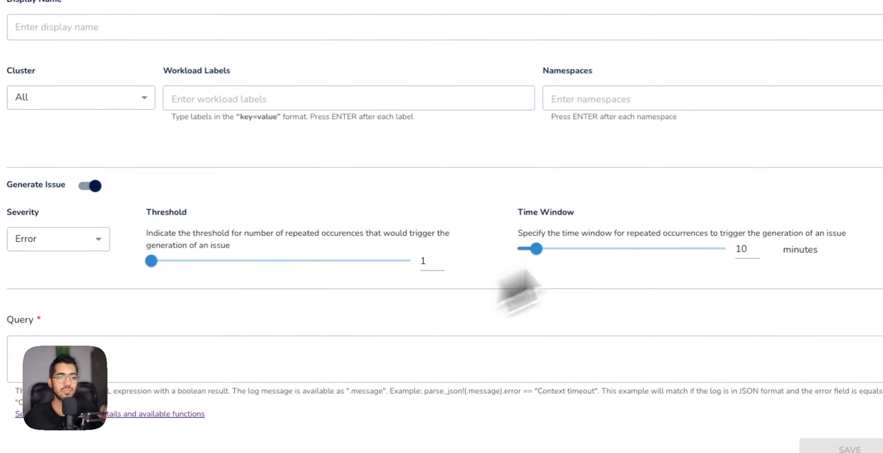
triple_click(527, 213)
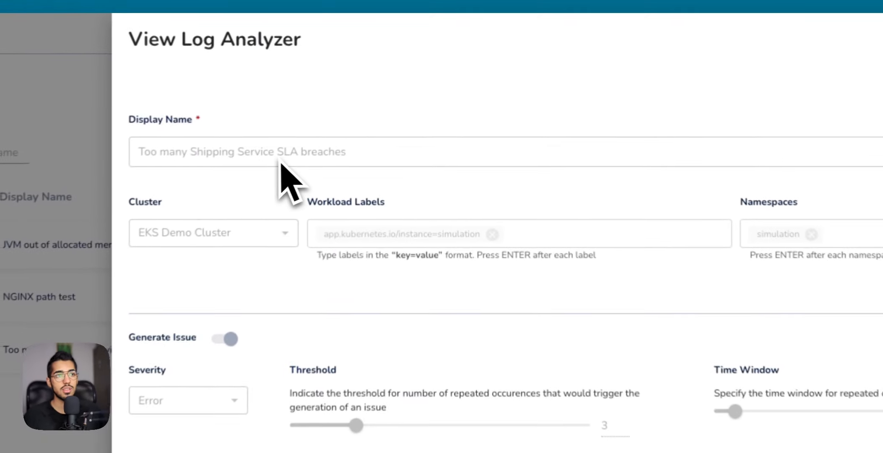
Step: Examine the display name, issue settings and query of the "Too many Shipping Service SLA breaches" log analyzer
drag(355, 93, 405, 98)
drag(360, 163, 359, 177)
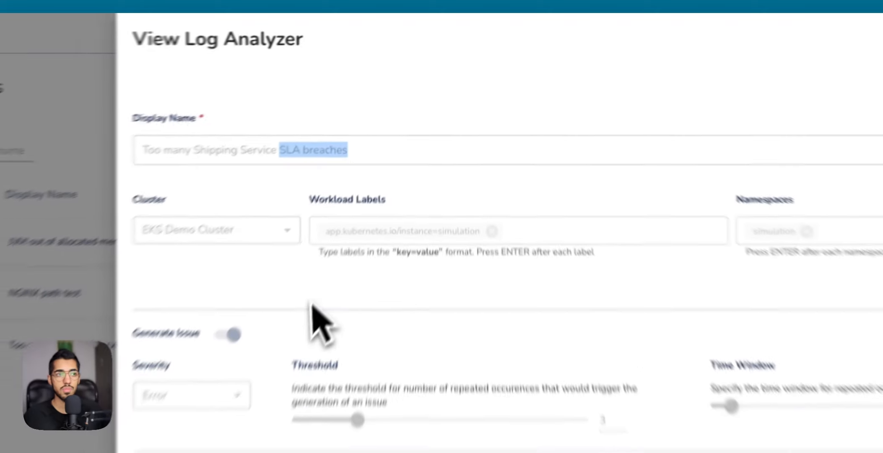
click(288, 365)
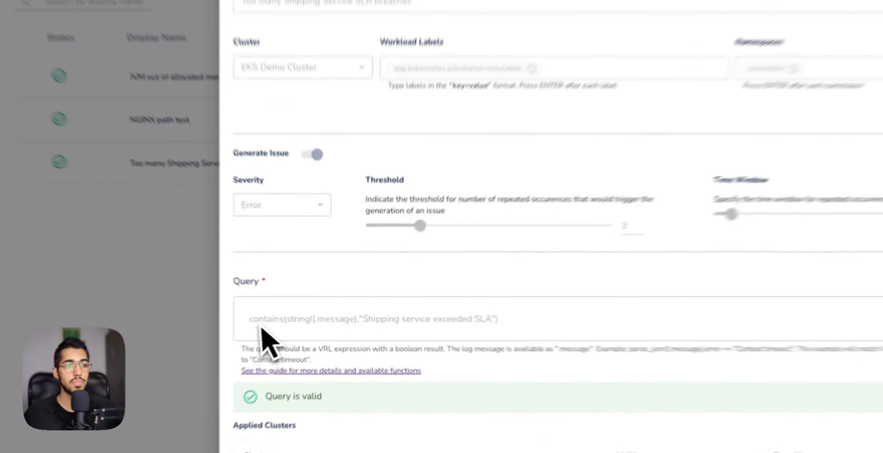
drag(280, 317, 466, 320)
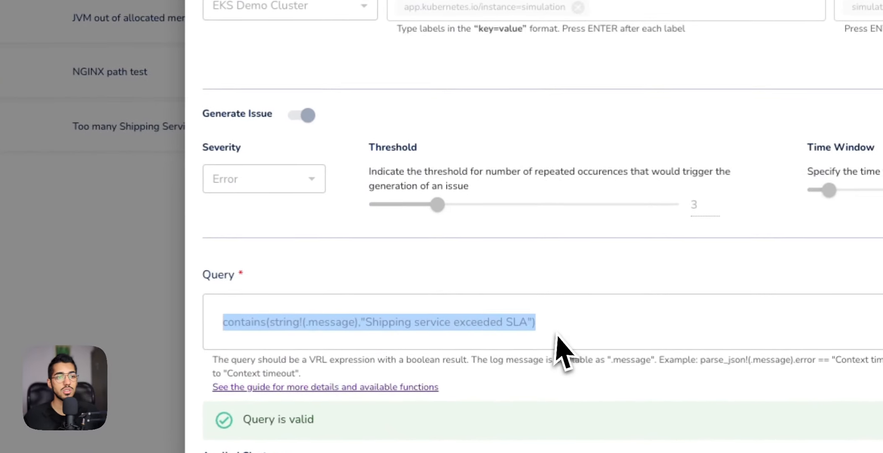
click(467, 322)
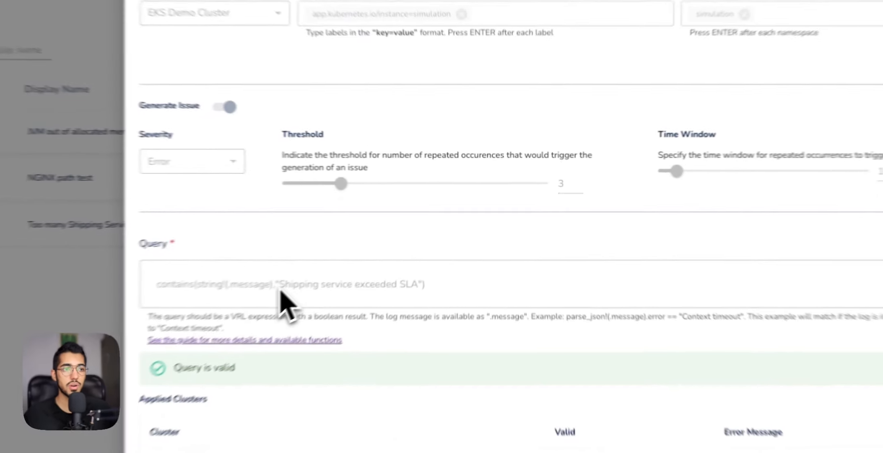
drag(360, 246, 451, 248)
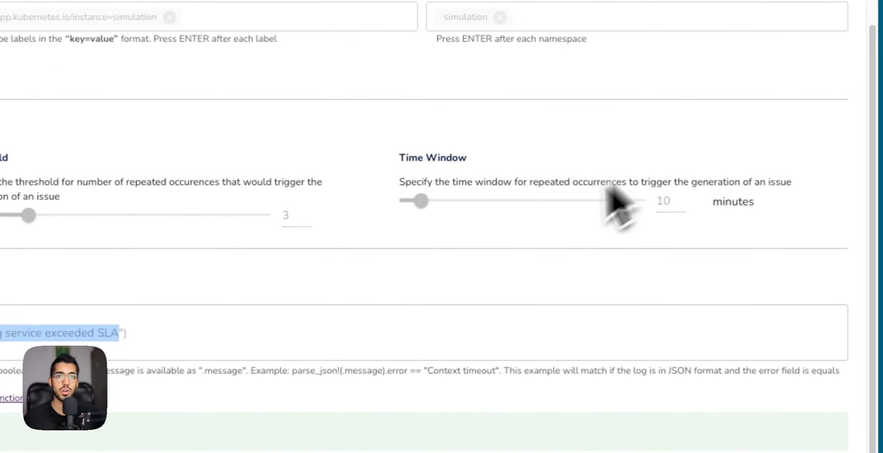
click(579, 263)
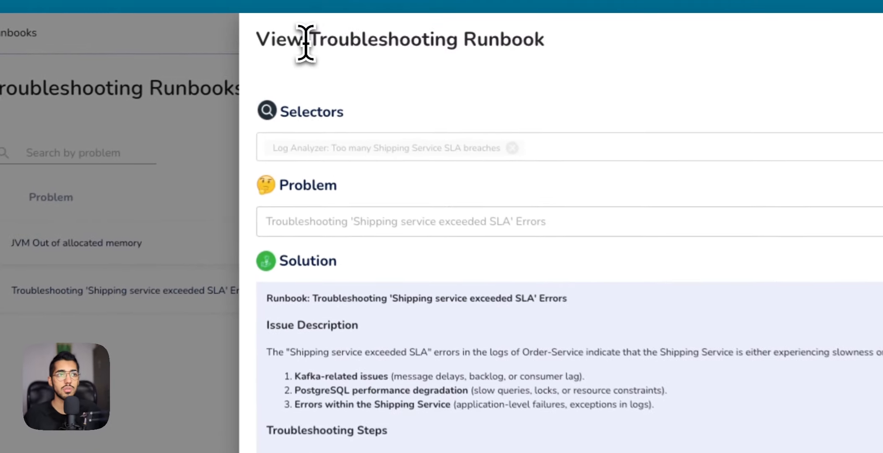
Step: Review the title, selectors and solution of the 'Shipping service exceeded SLA' troubleshooting runbook
drag(299, 28, 437, 28)
click(433, 46)
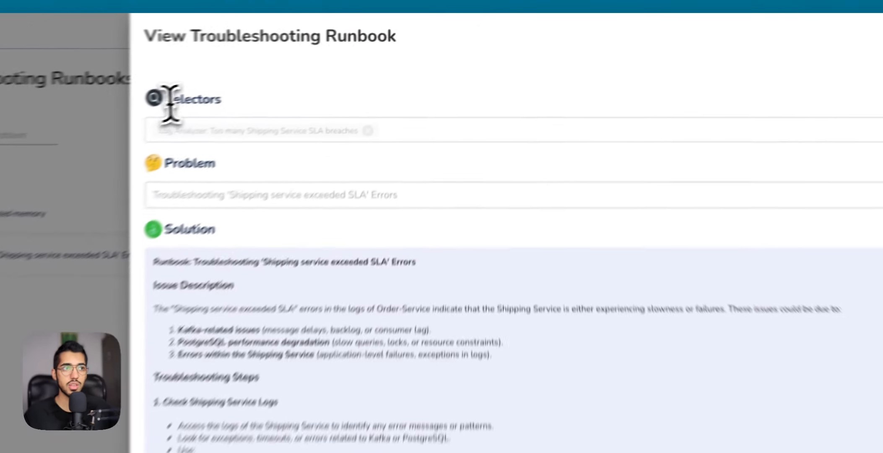
drag(282, 69, 344, 69)
click(355, 84)
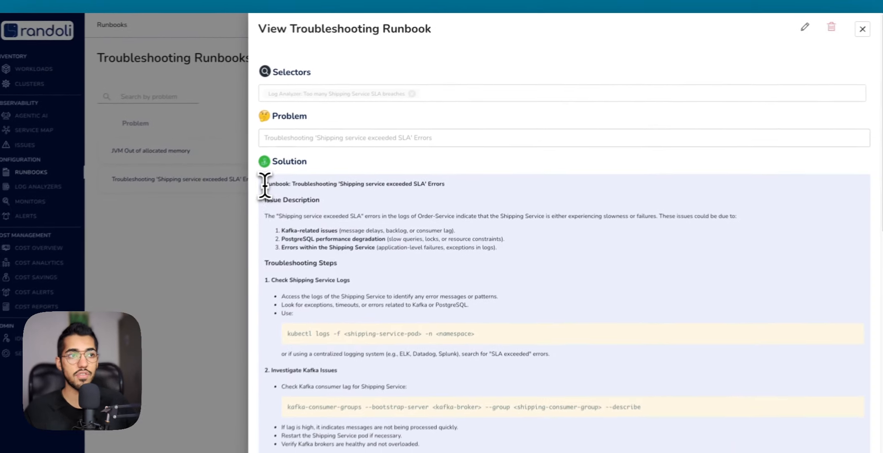
drag(87, 308, 437, 311)
click(489, 183)
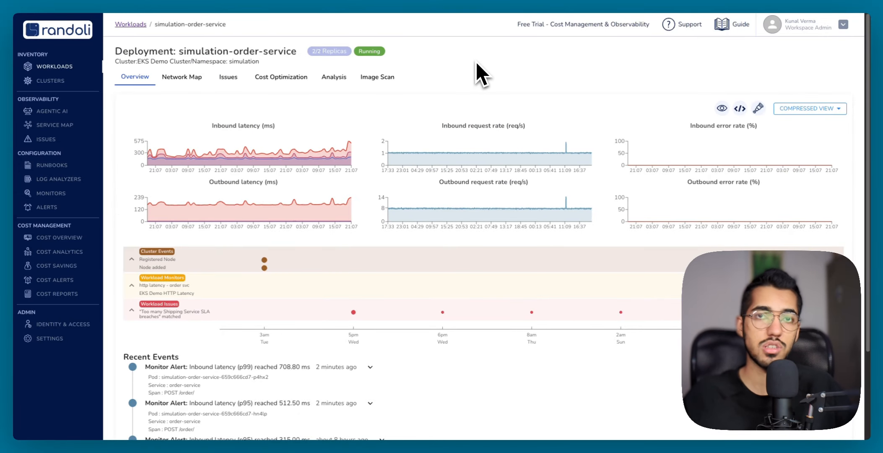
Step: Examine the Workload Issues row on the simulation-order-service deployment's event timeline
scroll(476, 61, down, 2)
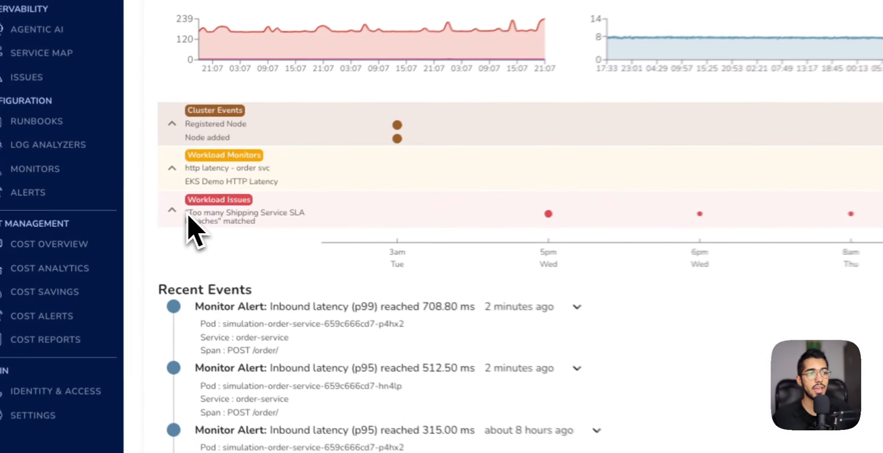
drag(141, 219, 175, 227)
click(301, 265)
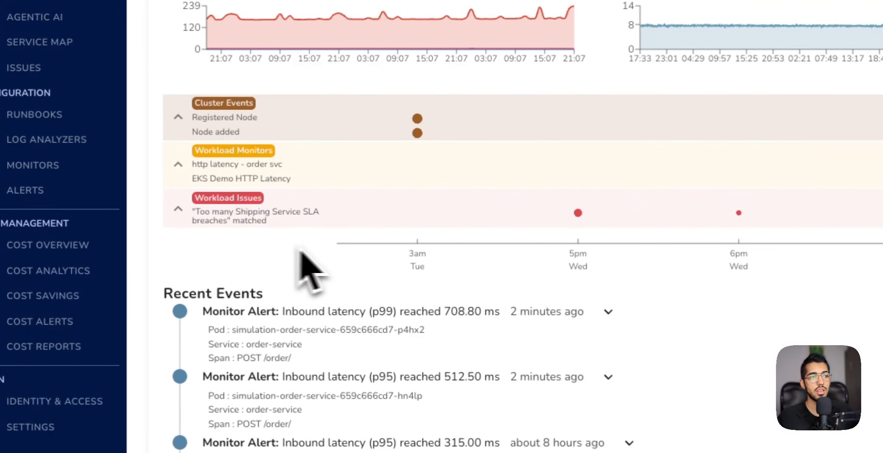
mouse_move(578, 217)
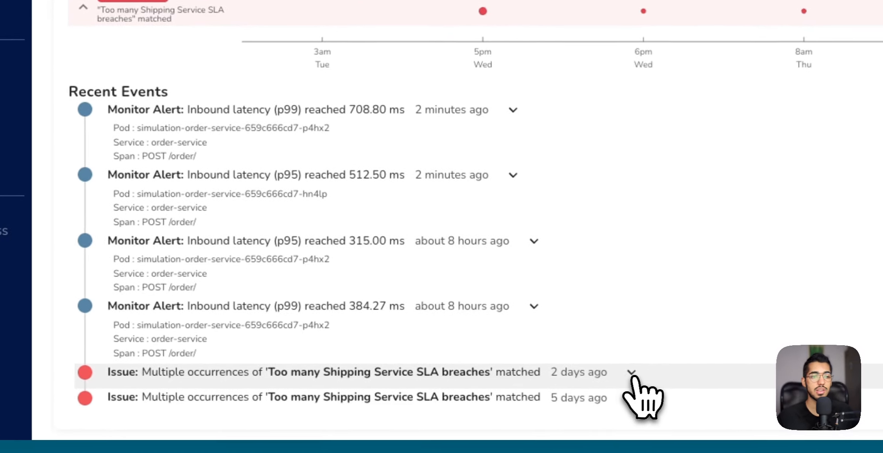
Step: Expand the more recent 'Too many Shipping Service SLA breaches' issue under Recent Events and open its full report
click(650, 373)
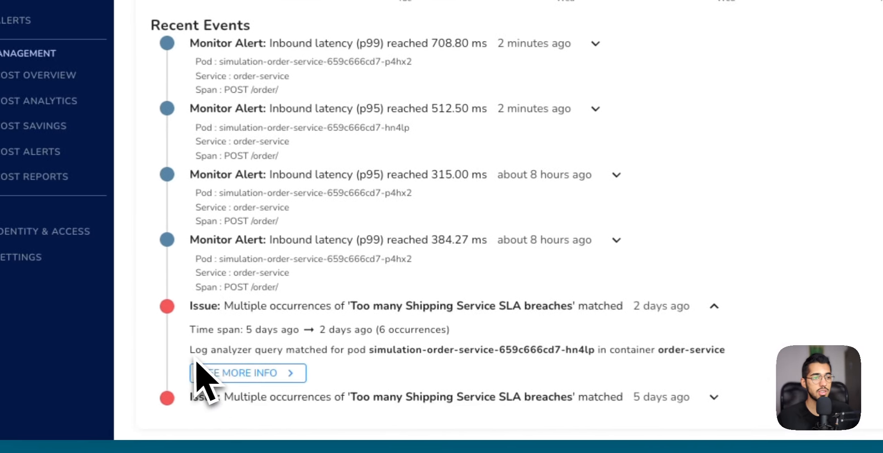
drag(150, 351, 641, 360)
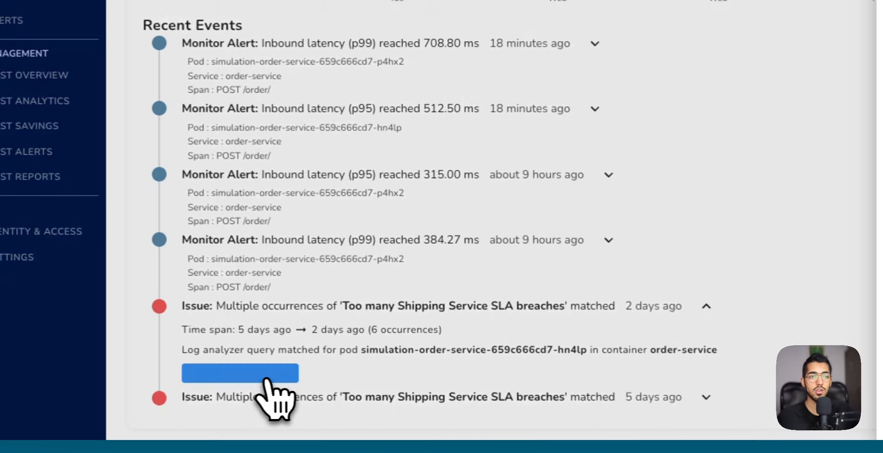
click(293, 373)
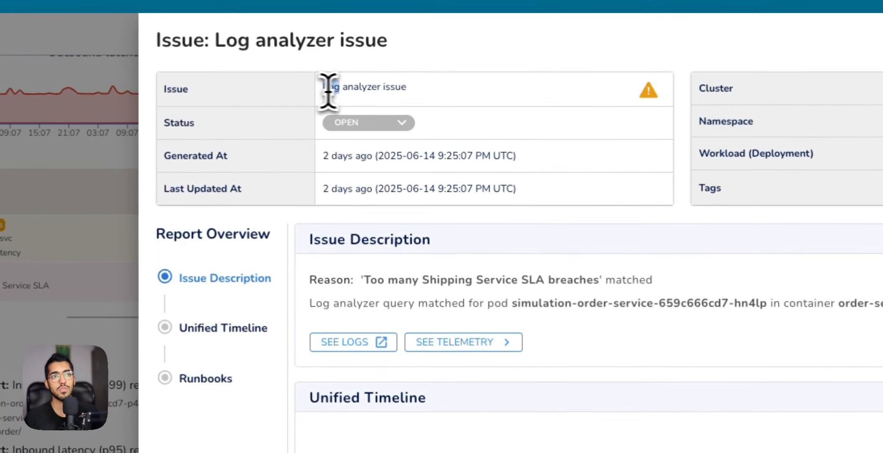
Step: Read the issue name and the reason given in the log analyzer issue's description
drag(363, 55, 417, 59)
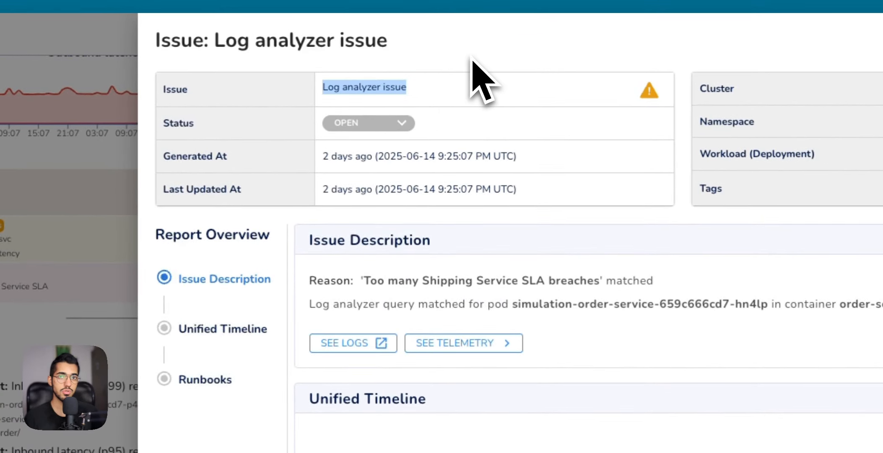
click(474, 61)
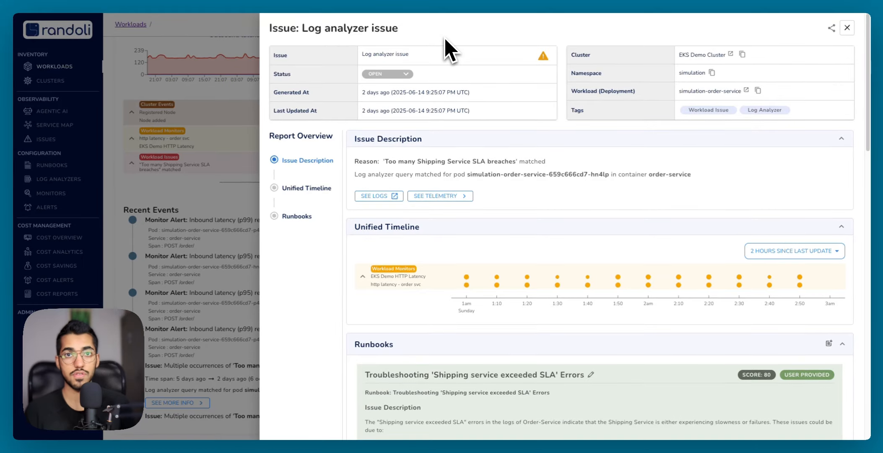
drag(384, 161, 560, 165)
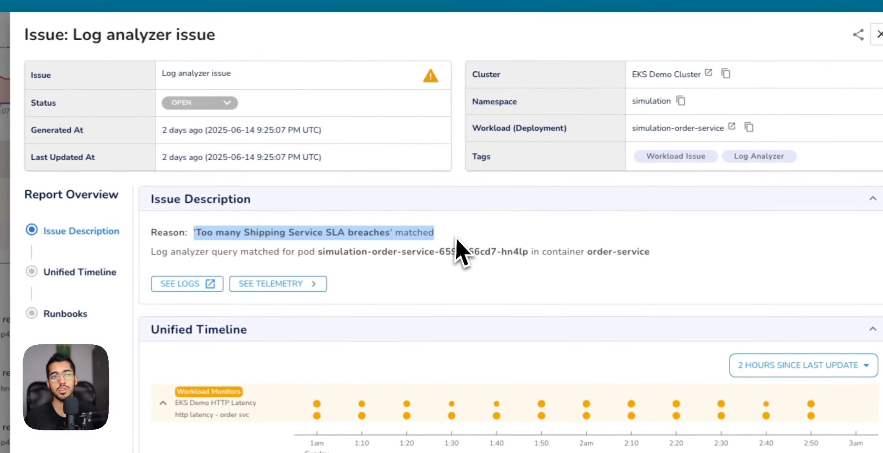
click(563, 173)
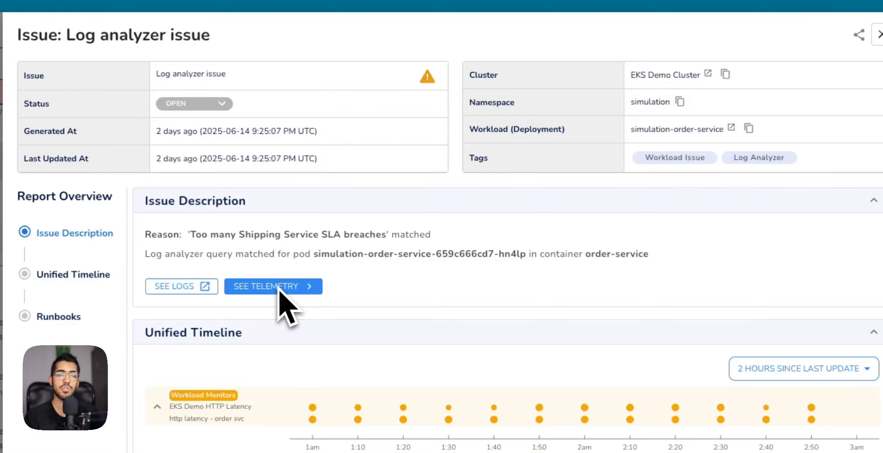
Step: View the issue report's Unified Timeline section and the matched runbook in its Runbooks section
click(54, 274)
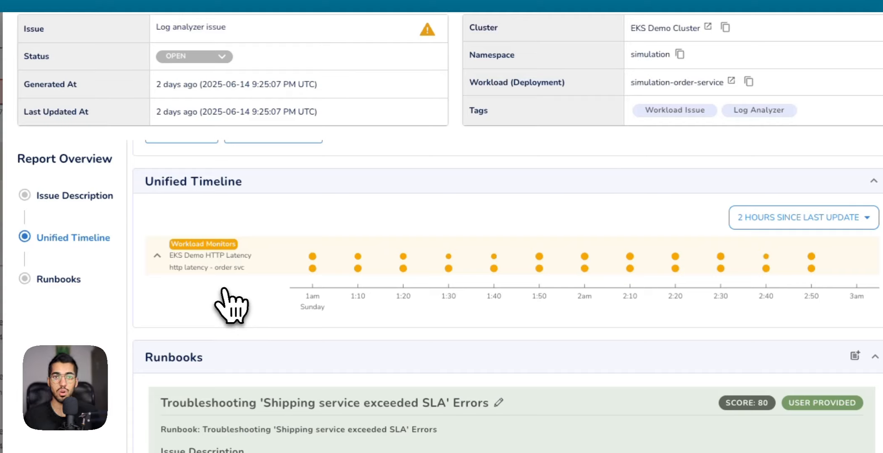
click(63, 280)
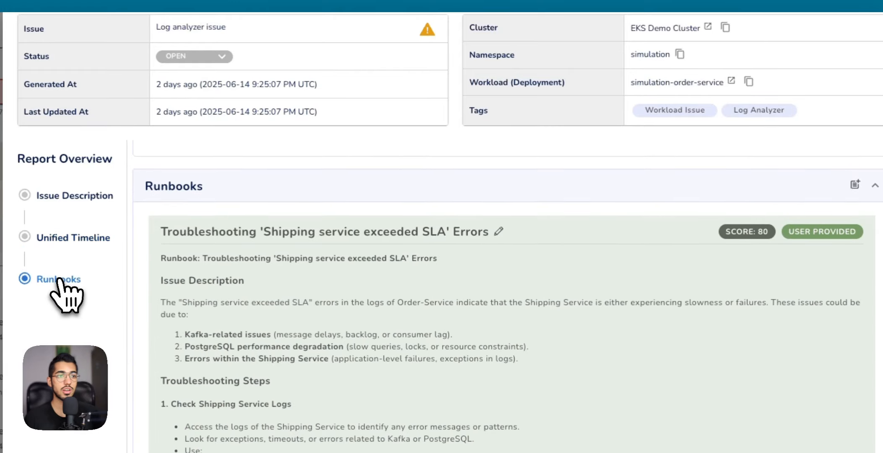
drag(161, 231, 494, 234)
click(523, 239)
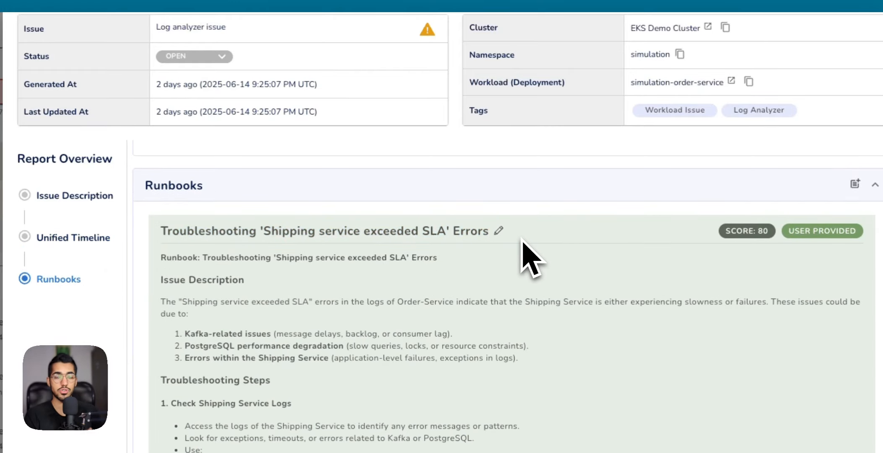